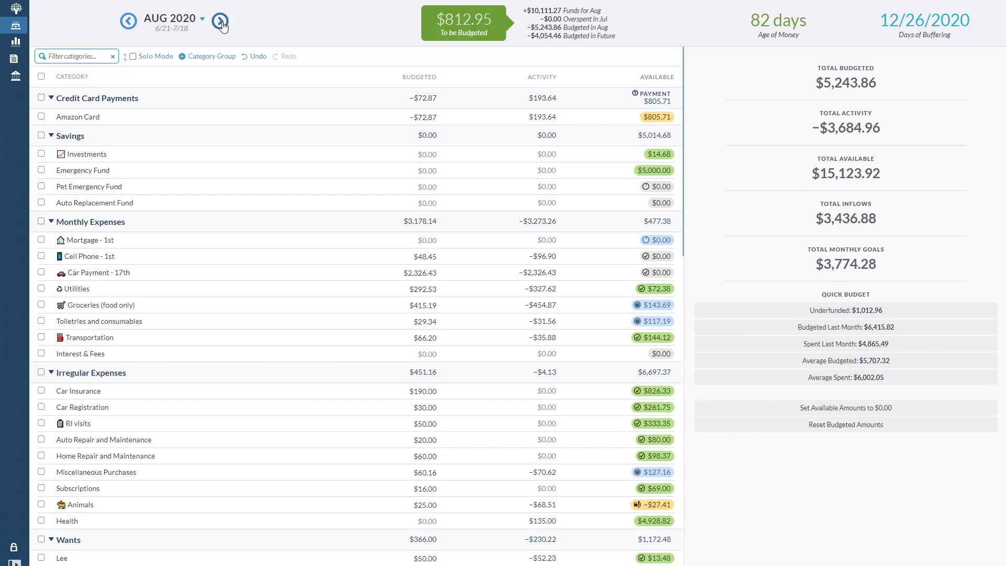
Check how much is left to budget in September 2020 and return to August 2020
click(220, 22)
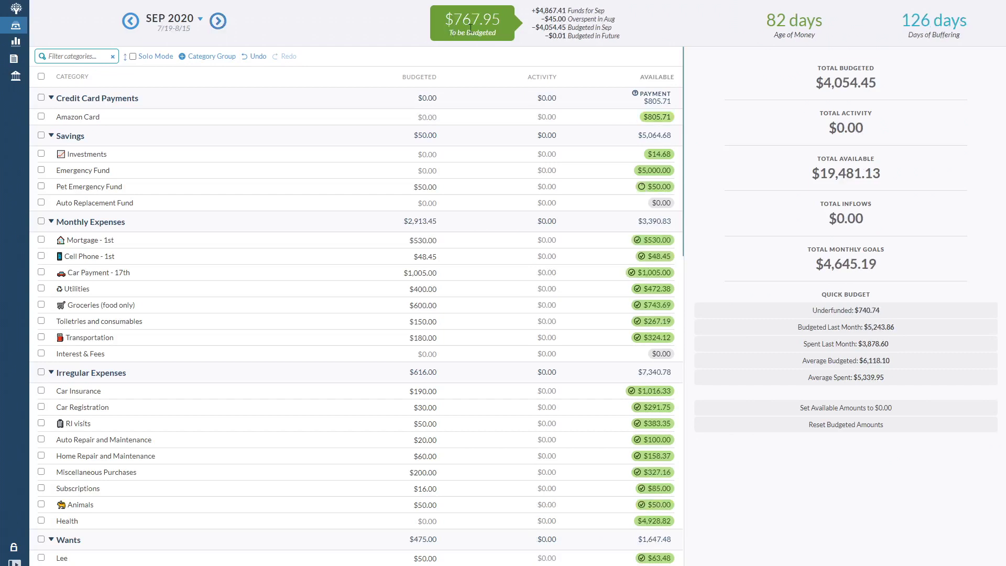
mouse_move(471, 29)
key(alt+Left)
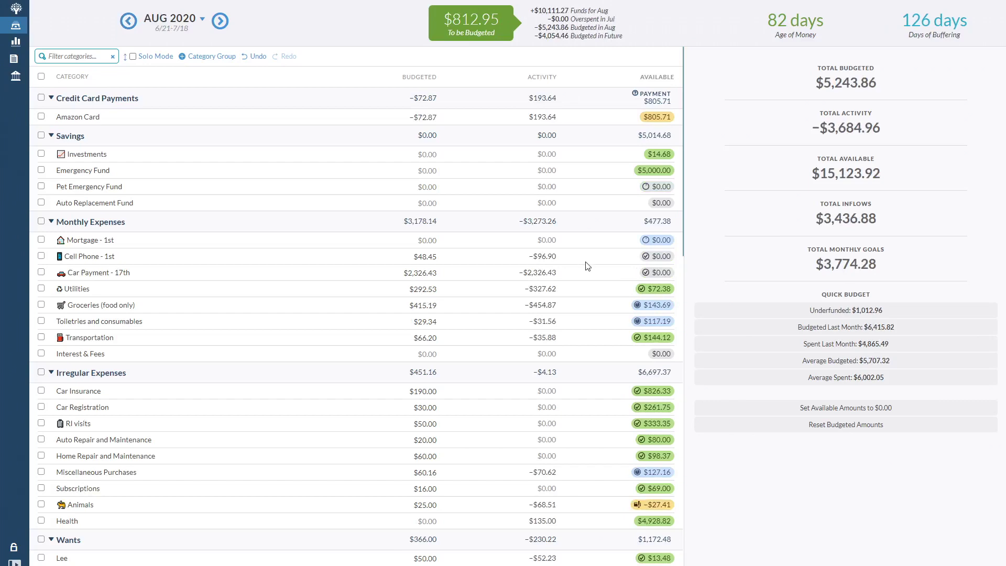
Examine the spending goal and cost notes of the Suki initial expenses category in the Wish List
scroll(587, 265, down, 7)
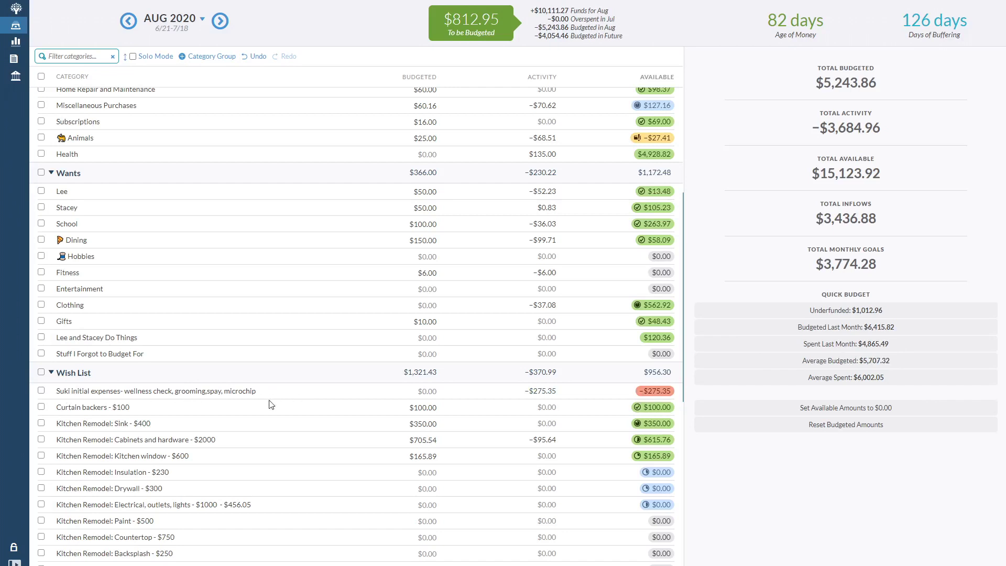
click(478, 393)
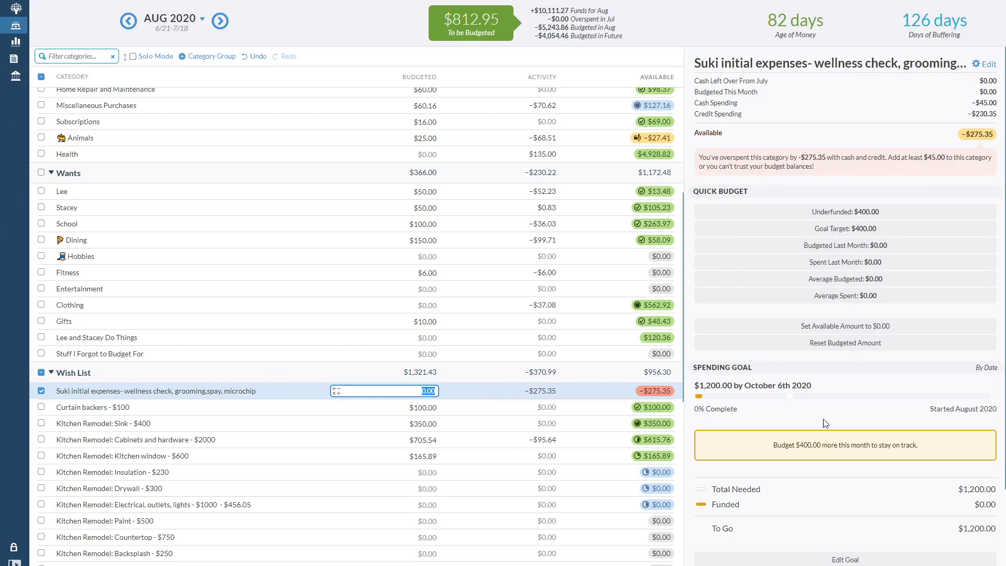
scroll(706, 505, down, 2)
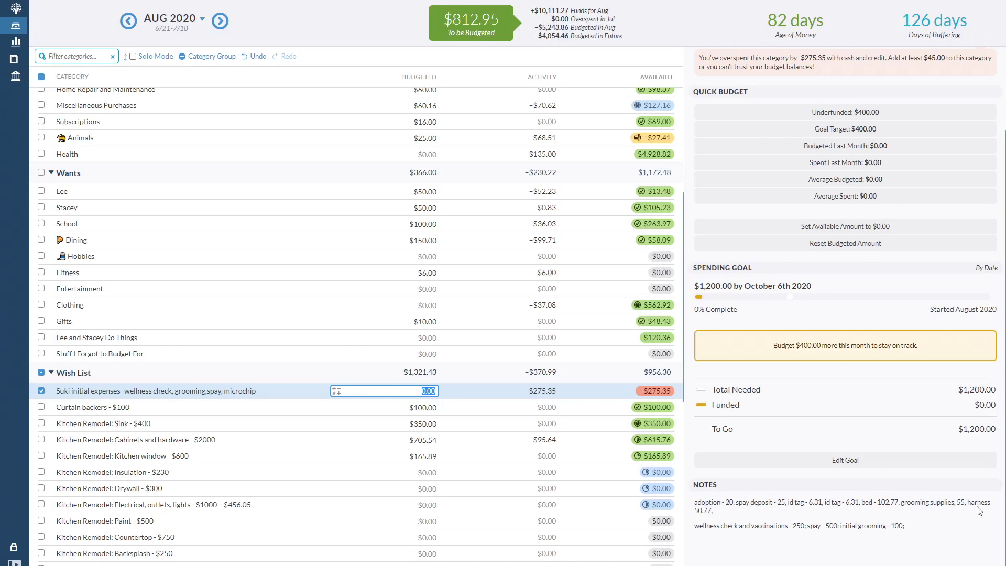
drag(865, 503, 901, 505)
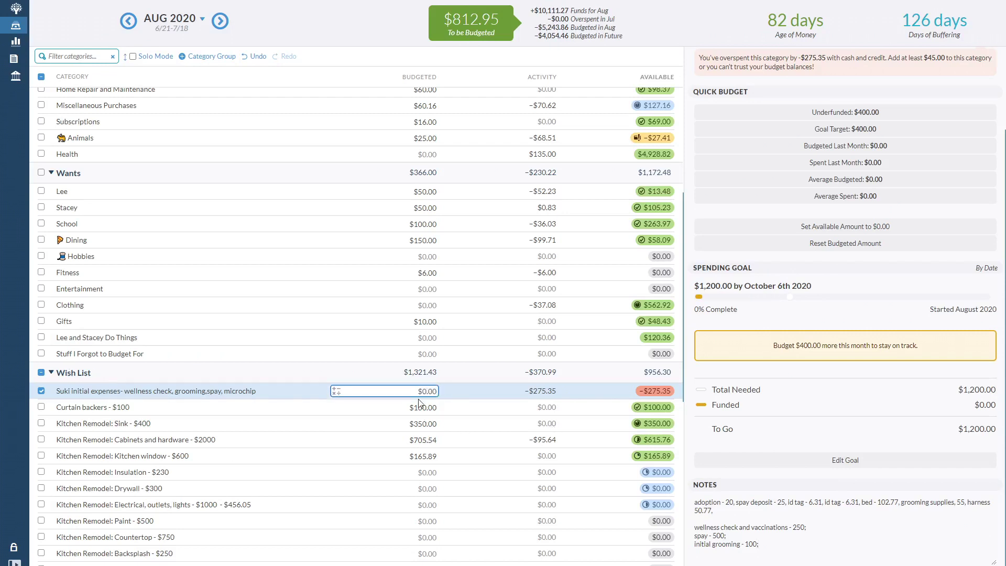
Clear the Kitchen window category's August budget and assign 165.89 to Suki initial expenses
click(406, 454)
key(BackSpace)
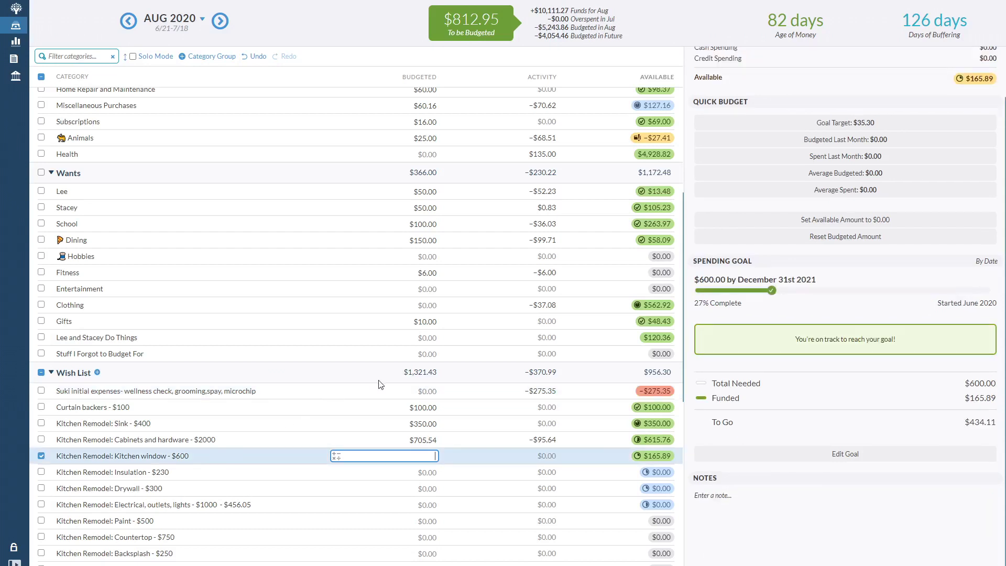
click(411, 388)
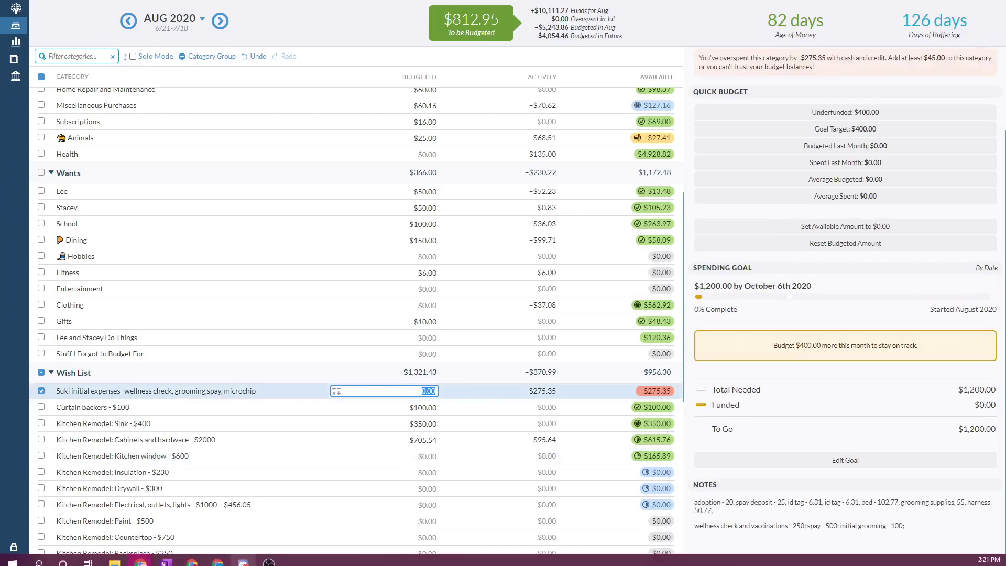
text(165.89)
key(Return)
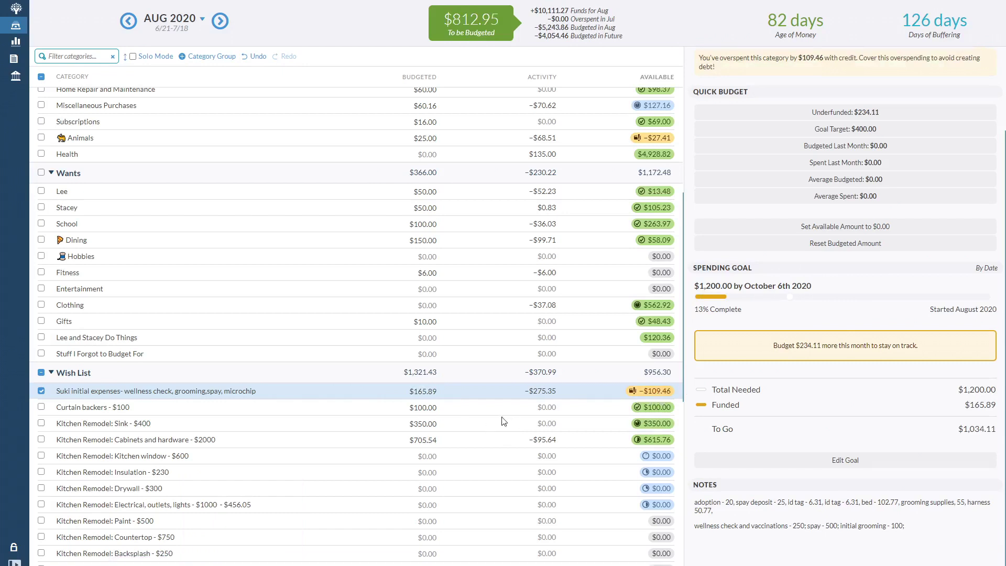
Subtract 109.46 from the budgeted amount of Kitchen Remodel: Cabinets and hardware, bringing it to 596.08
click(403, 442)
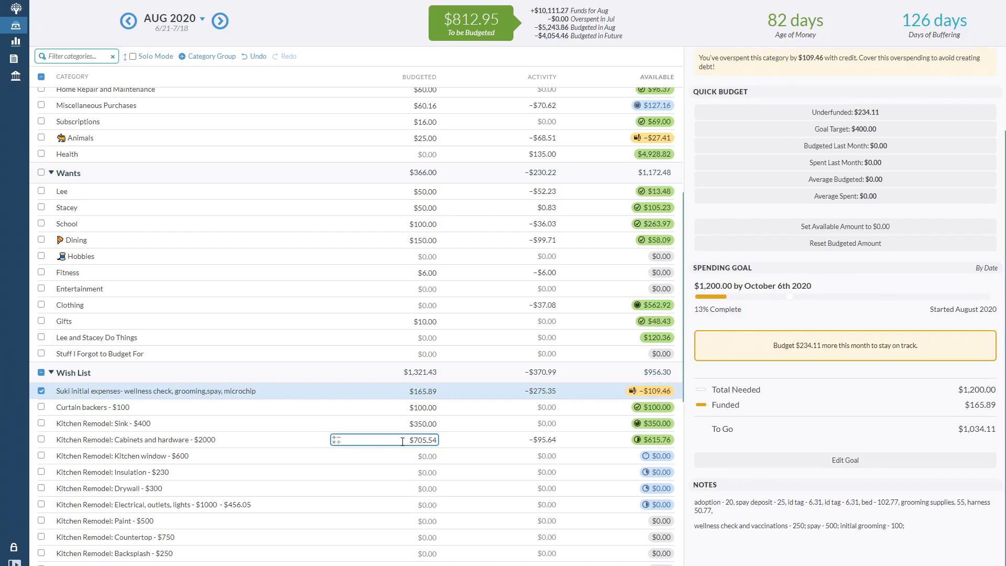
click(403, 441)
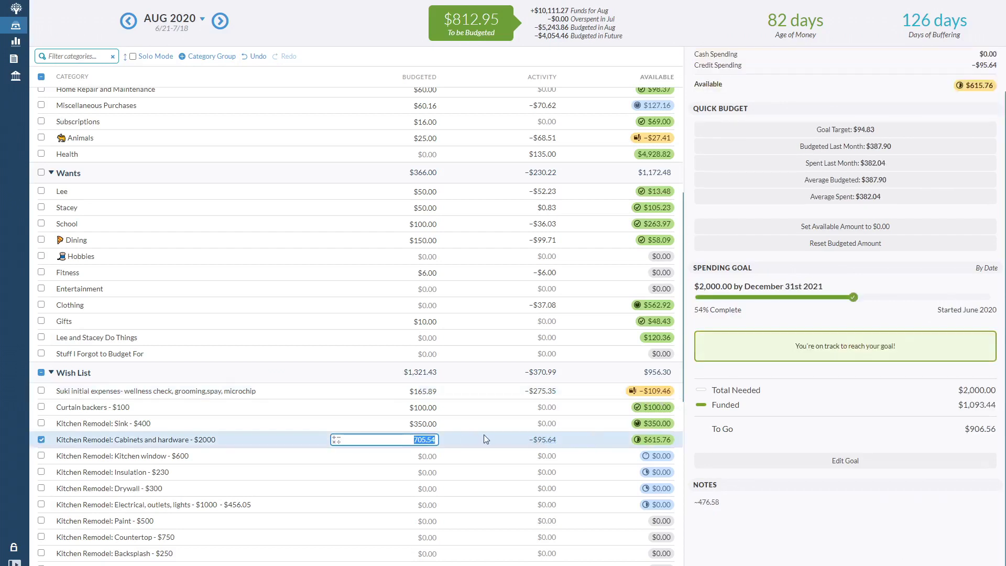
text(-109.6)
text(6)
key(Return)
click(429, 410)
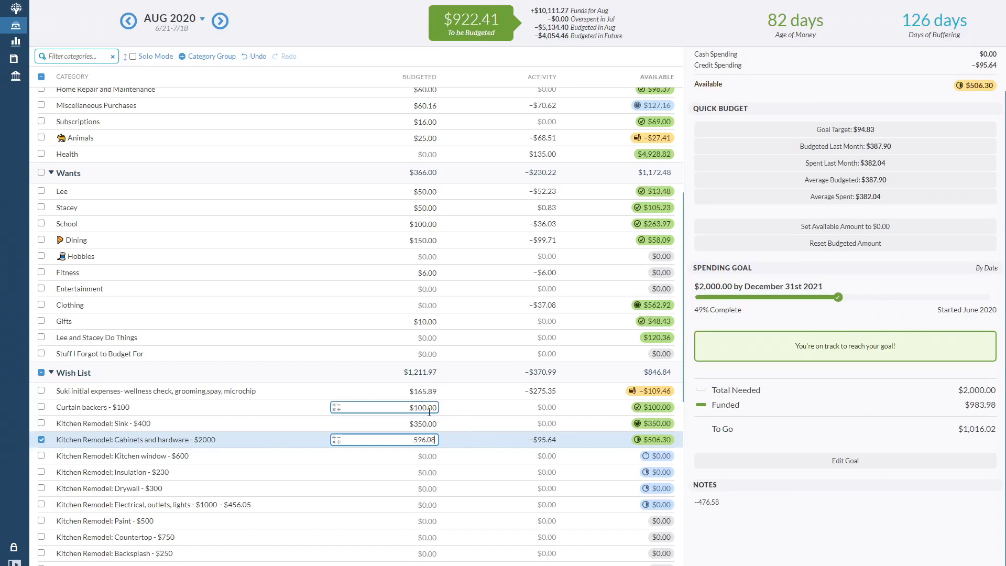
Add 109.46 to the Suki initial expenses budget, bringing it to 275.35
click(438, 392)
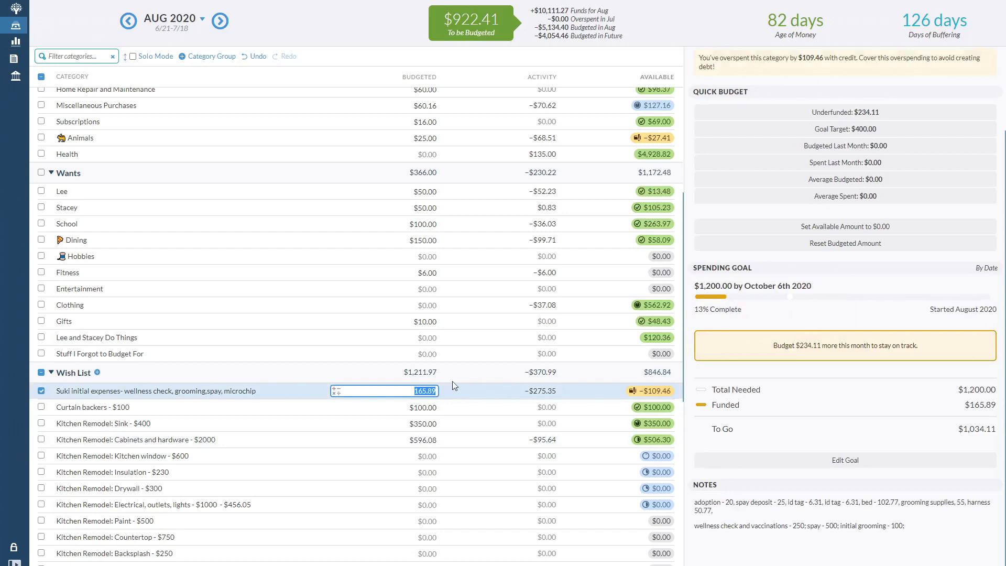
click(435, 391)
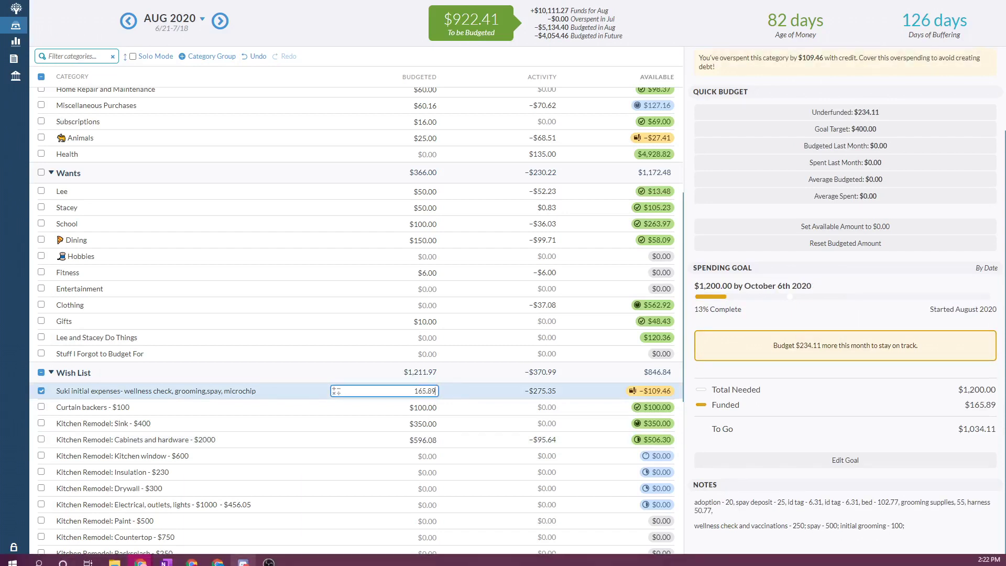
text(+109.46)
key(equal)
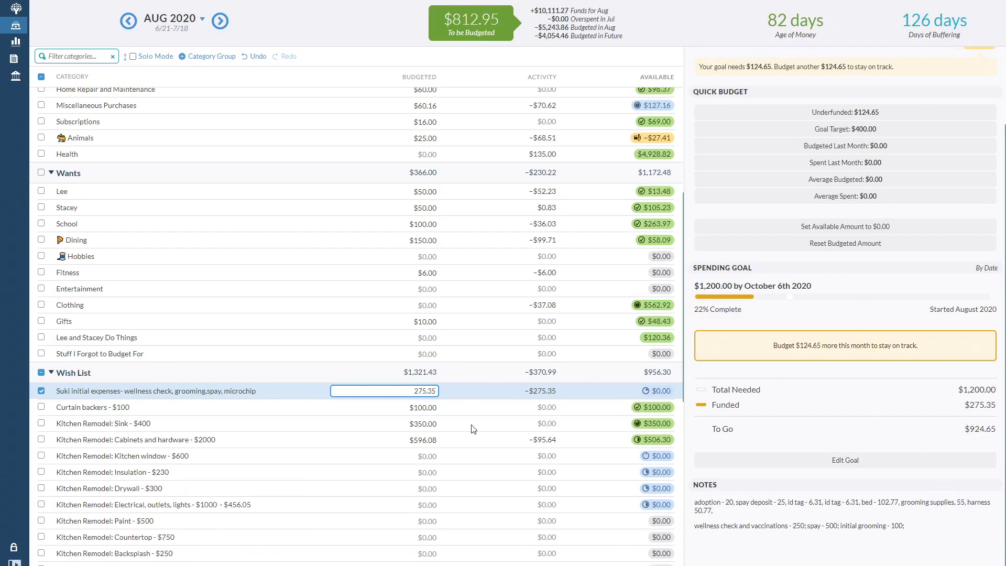
View the September 2020 budget to check for carried-over overspending, and go back to August
click(219, 21)
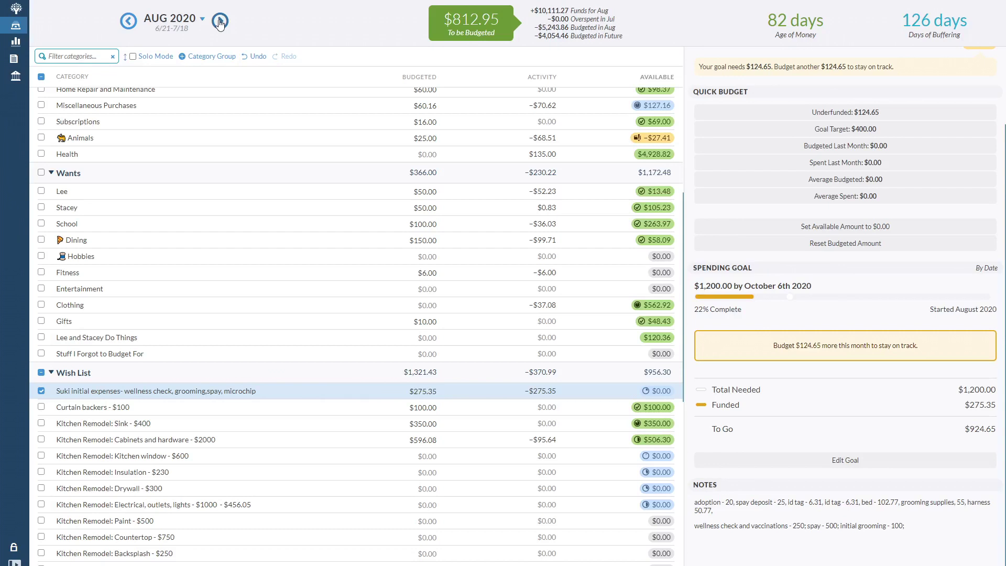
click(219, 22)
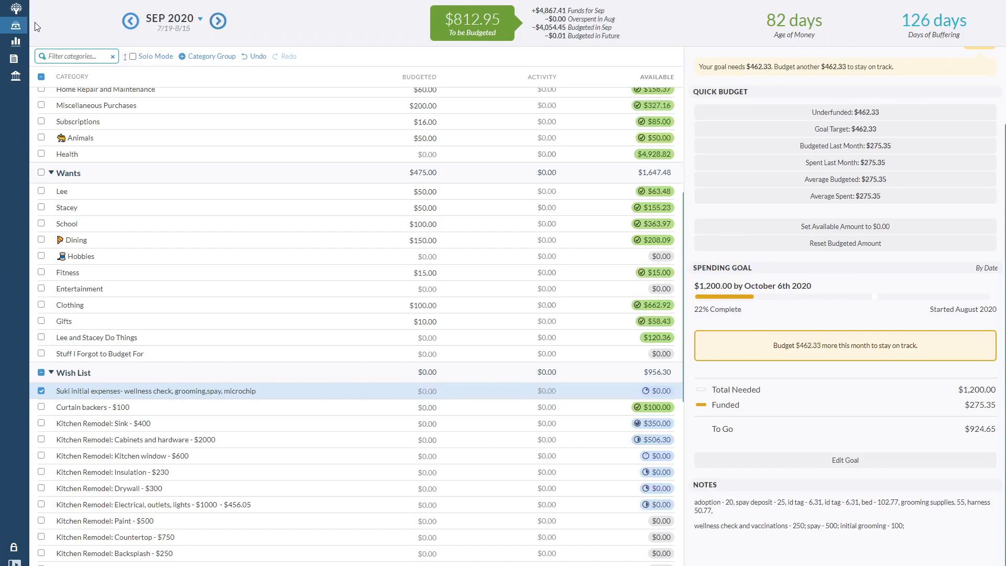
click(130, 22)
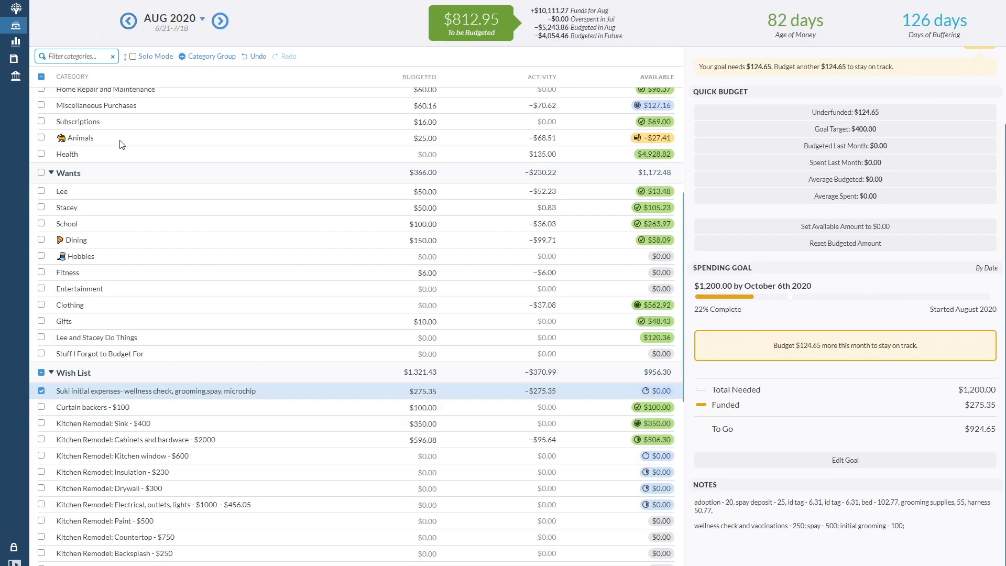
Check the overspent Animals category and subtract 27.41 from the Miscellaneous Purchases budget
click(464, 139)
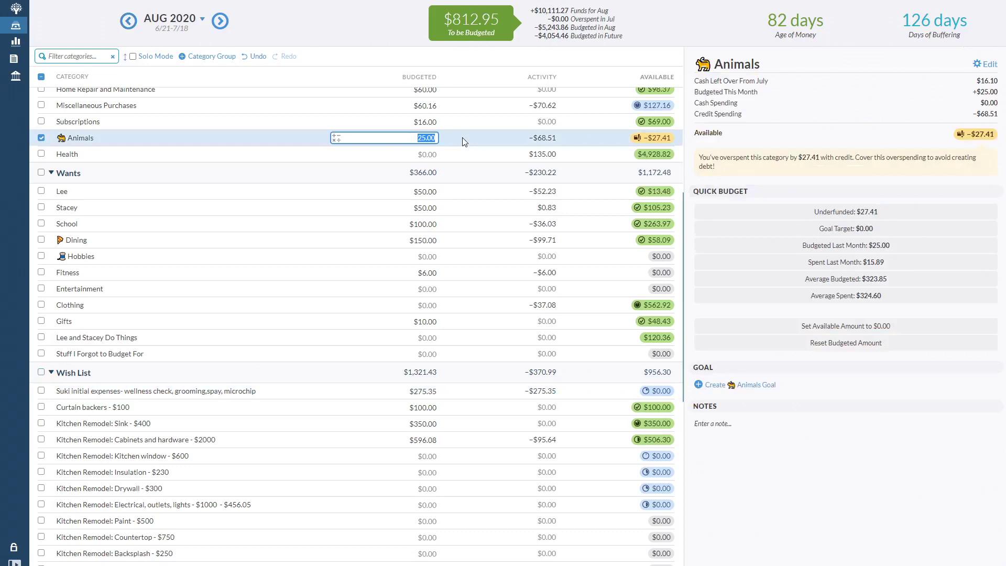
scroll(533, 180, up, 4)
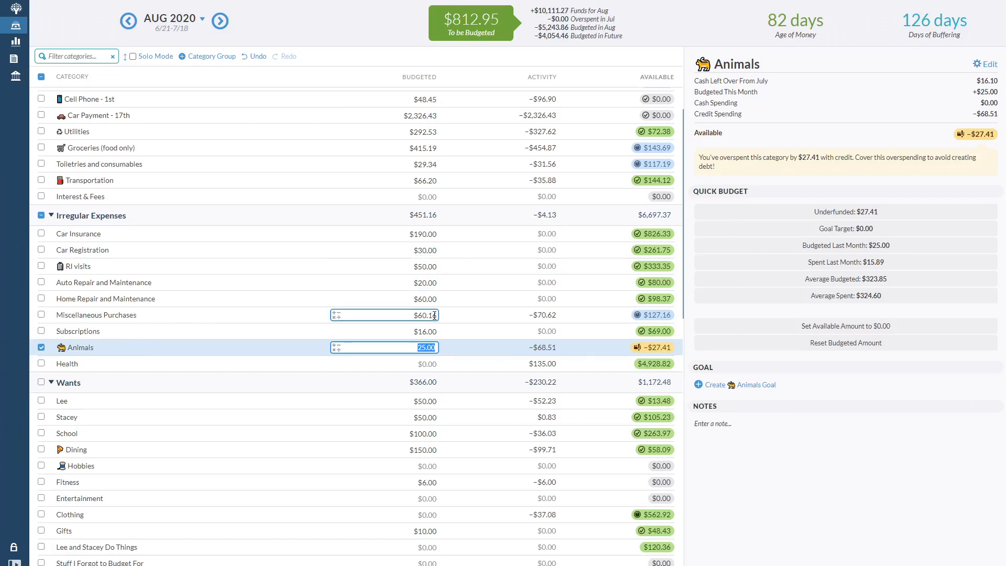
key(Escape)
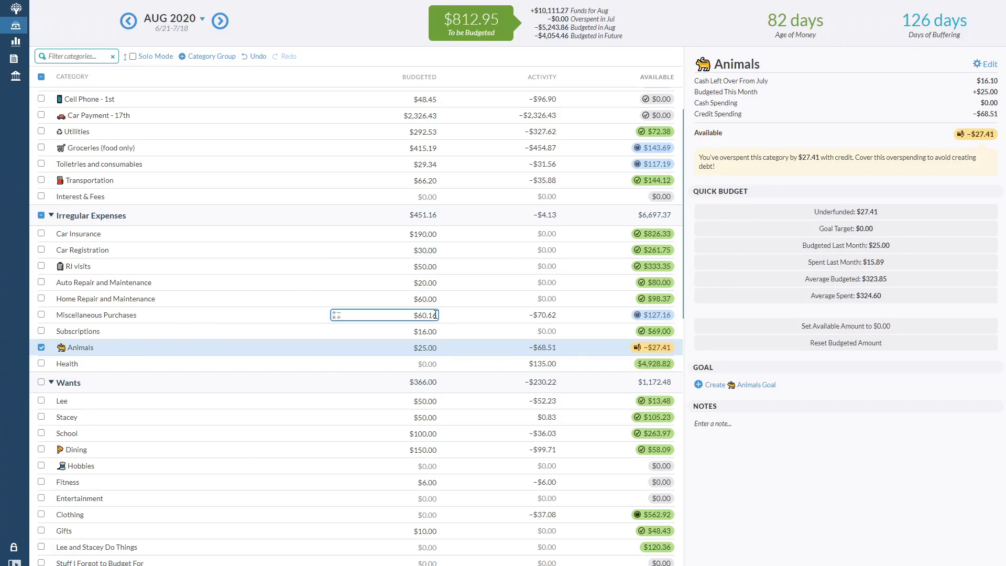
click(435, 315)
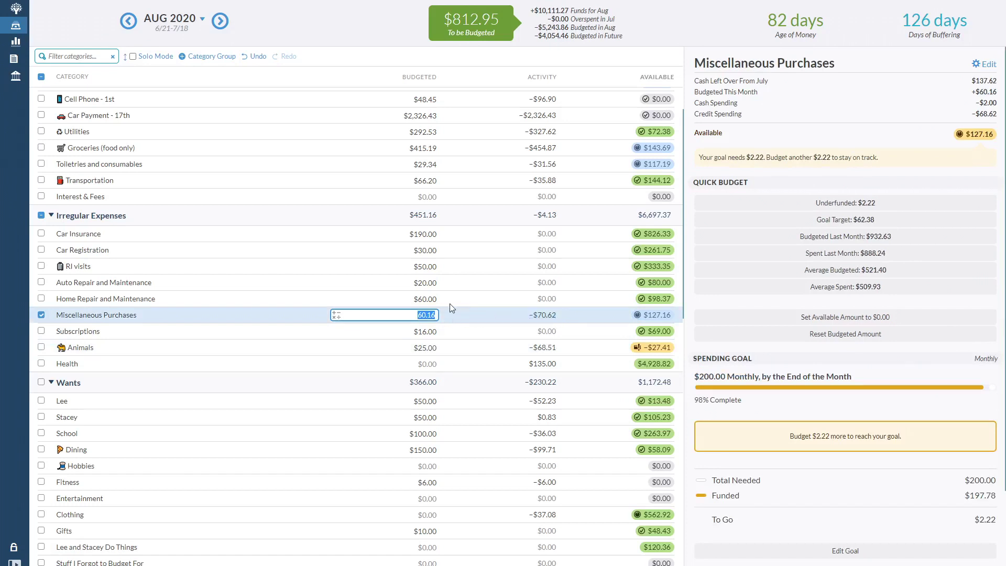
text(-27.41)
key(Return)
Add 27.41 to the Animals category's August budget, bringing it to 52.41
click(430, 350)
key(Right)
text(+27.41)
key(Return)
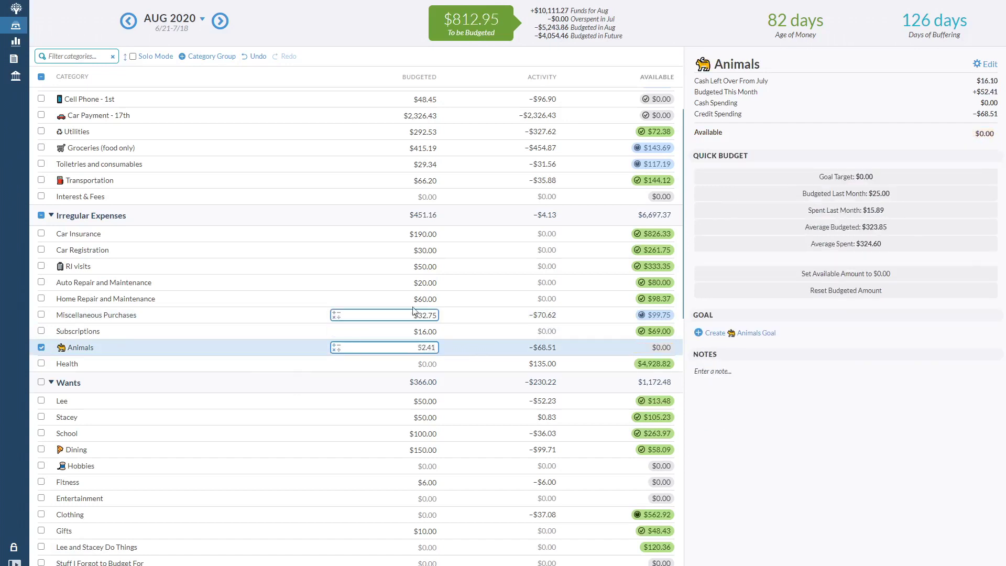
Review all August categories for any remaining overspending
scroll(587, 325, up, 3)
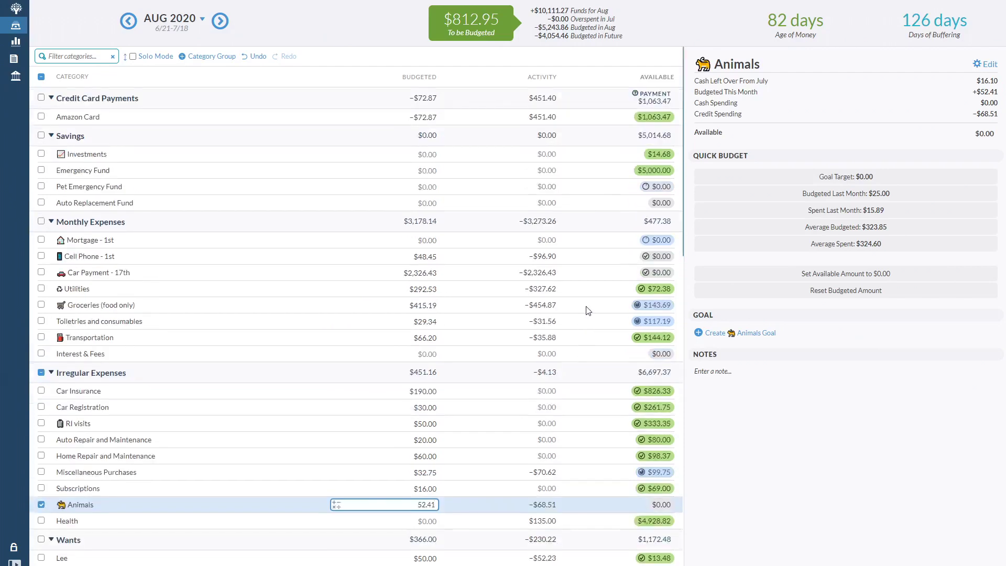
scroll(587, 311, down, 15)
scroll(587, 310, up, 6)
scroll(587, 310, up, 9)
key(Return)
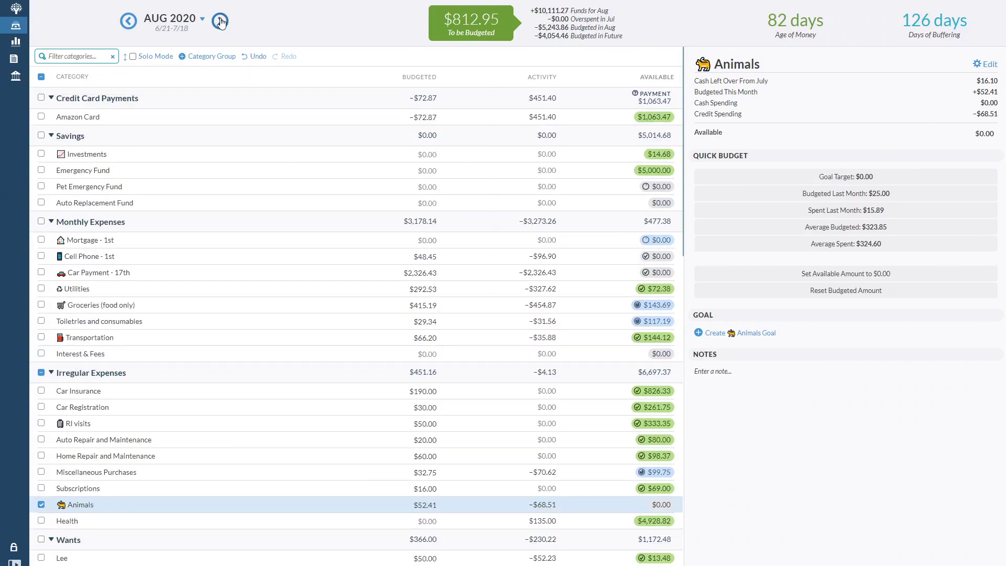
Advance through September to the October 2020 budget and inspect the Pet Emergency Fund category
click(220, 21)
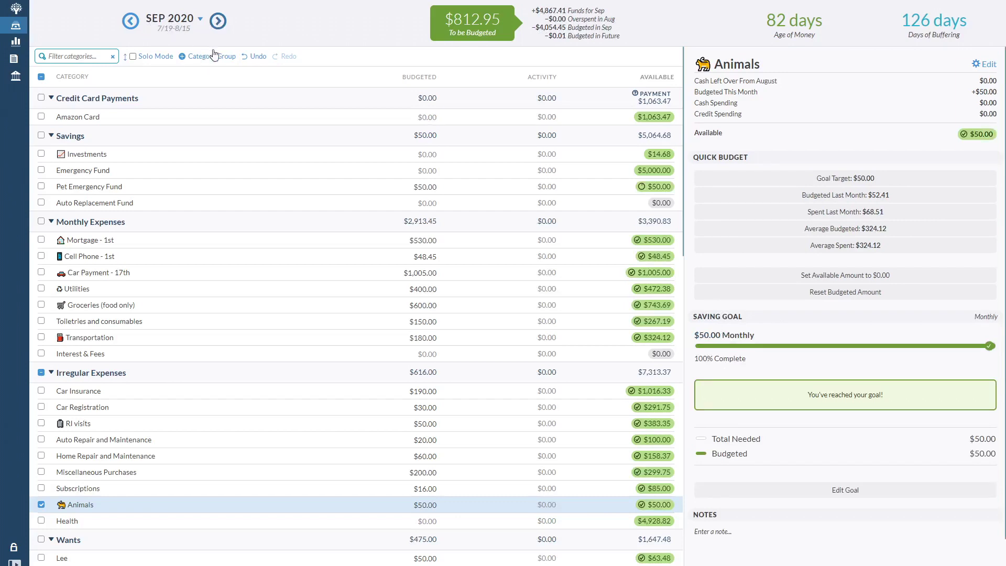
click(220, 21)
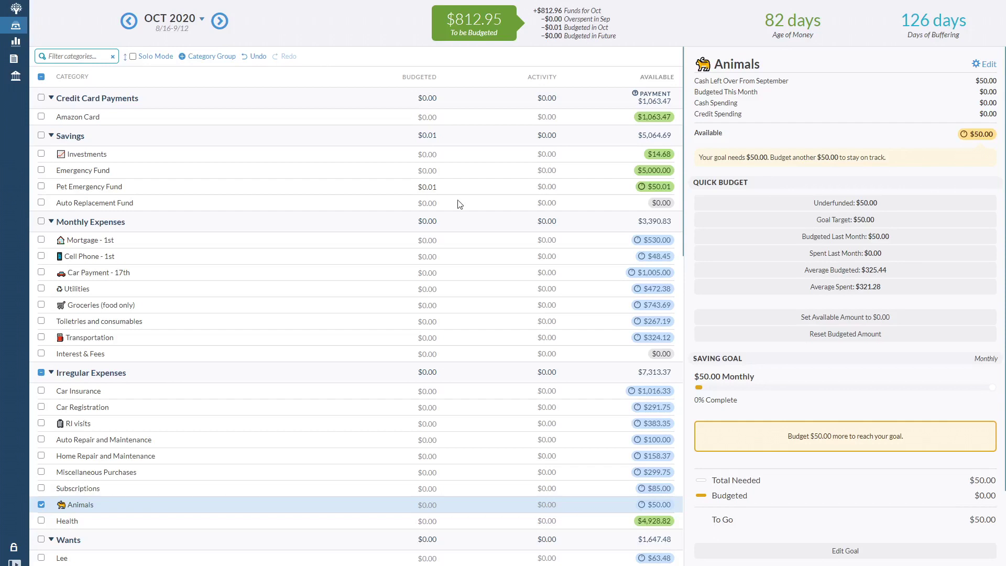
click(422, 170)
click(429, 187)
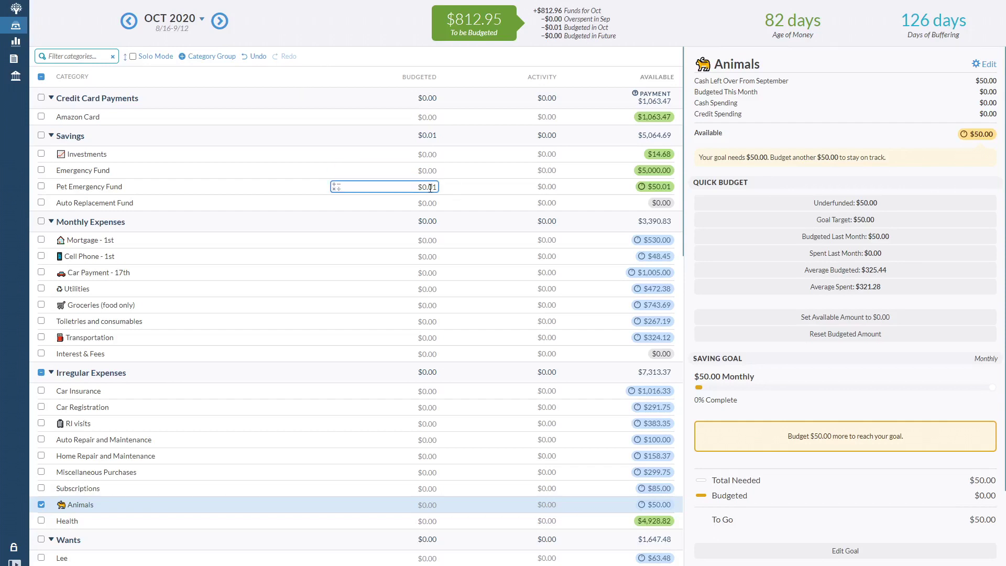
click(430, 187)
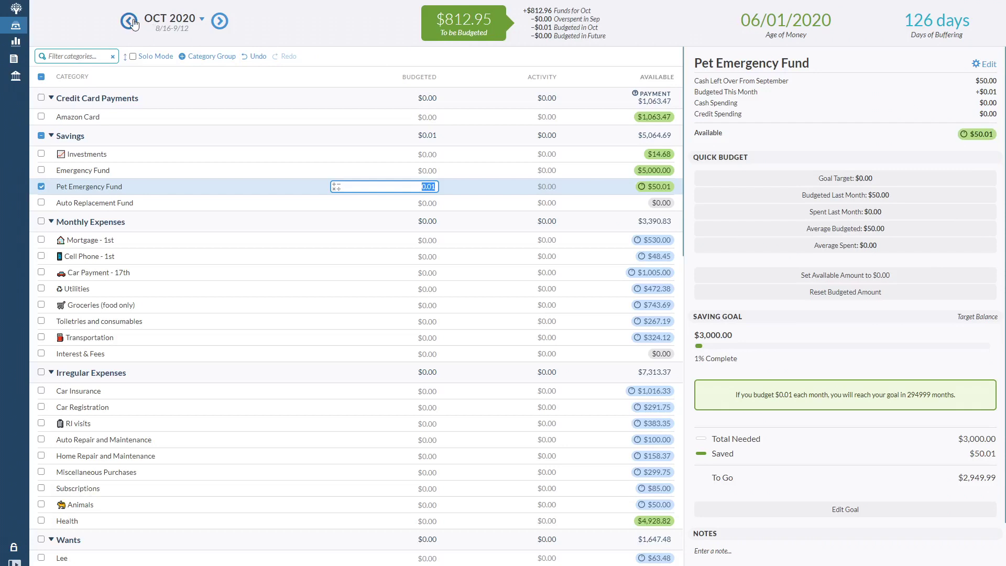
Return to August 2020 and add 258.50 to the Suki initial expenses budget, bringing it to 533.85
click(200, 20)
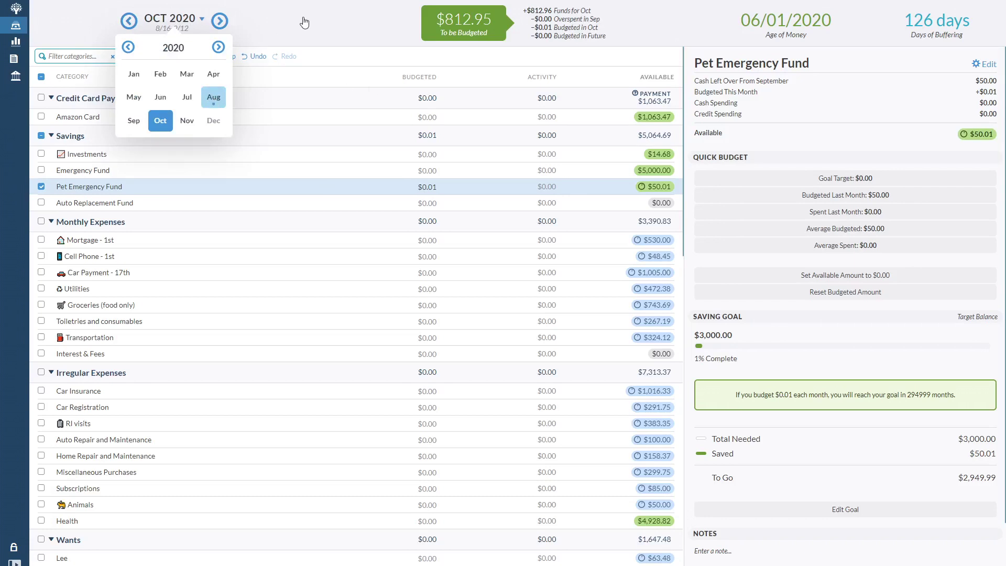
click(213, 97)
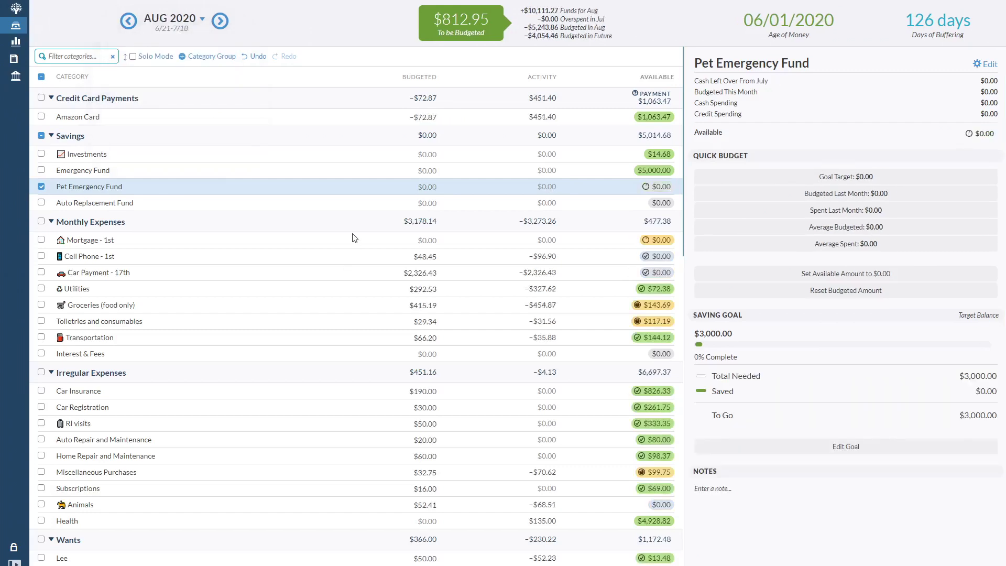
scroll(355, 238, down, 8)
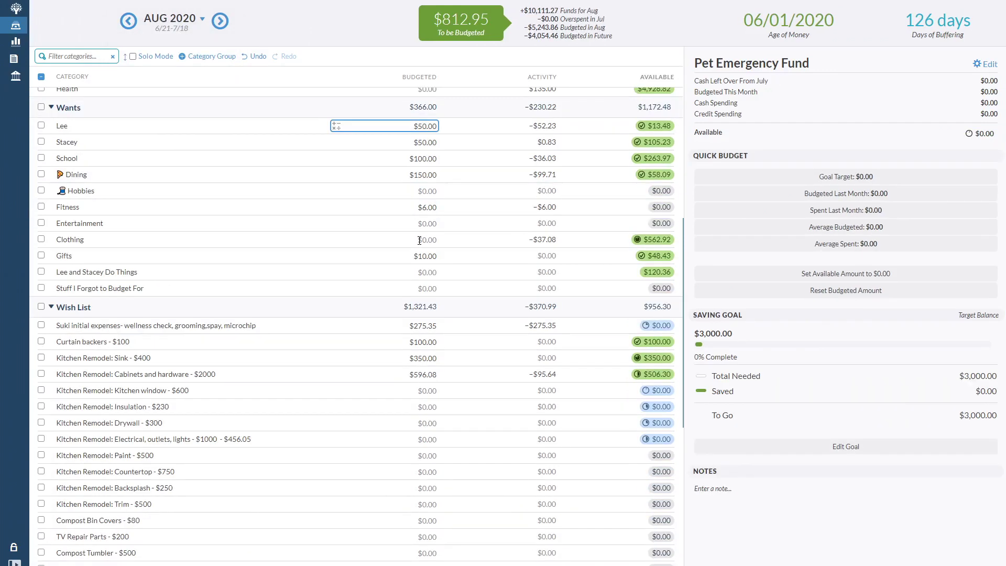
scroll(419, 241, down, 1)
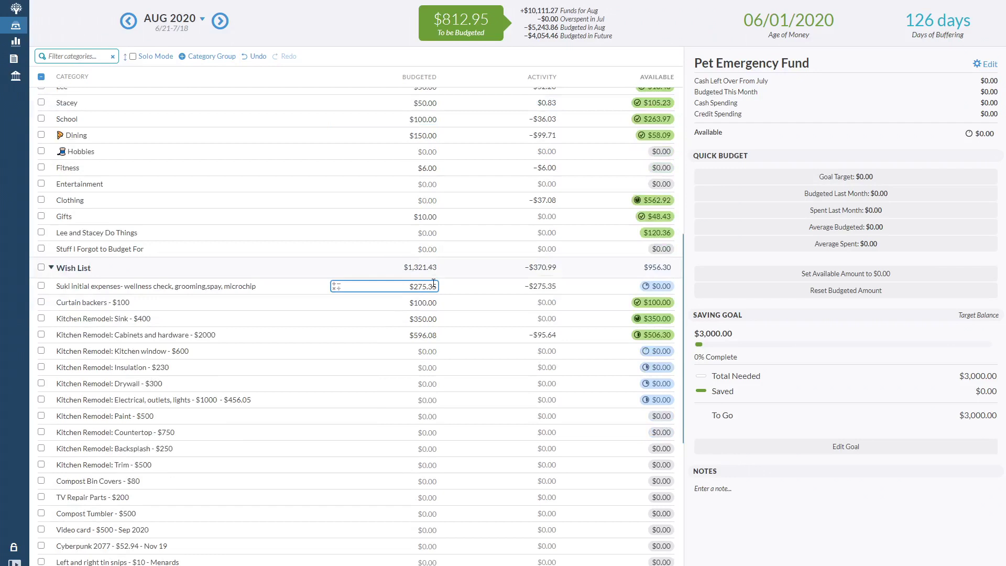
click(434, 285)
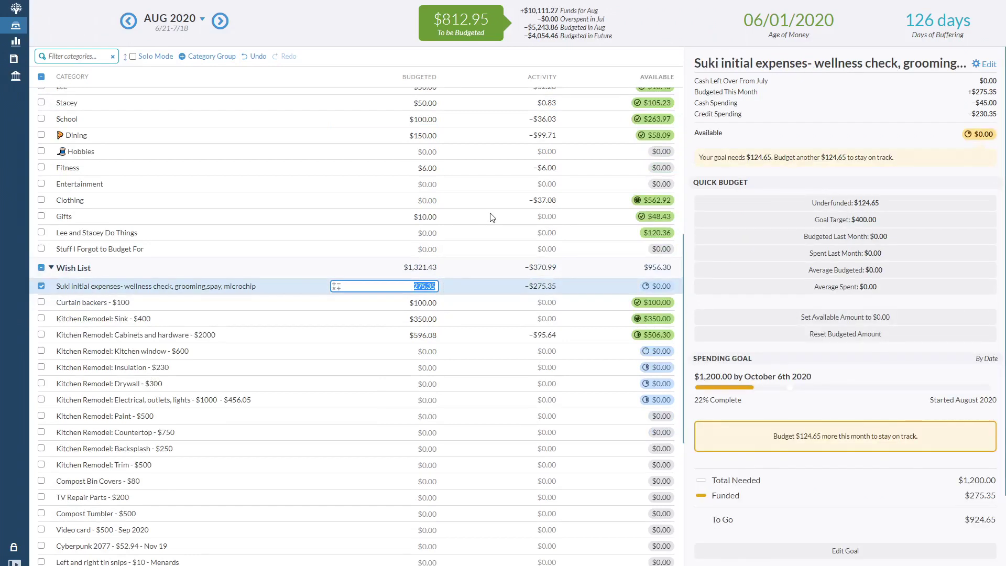
text(+258.50)
key(Return)
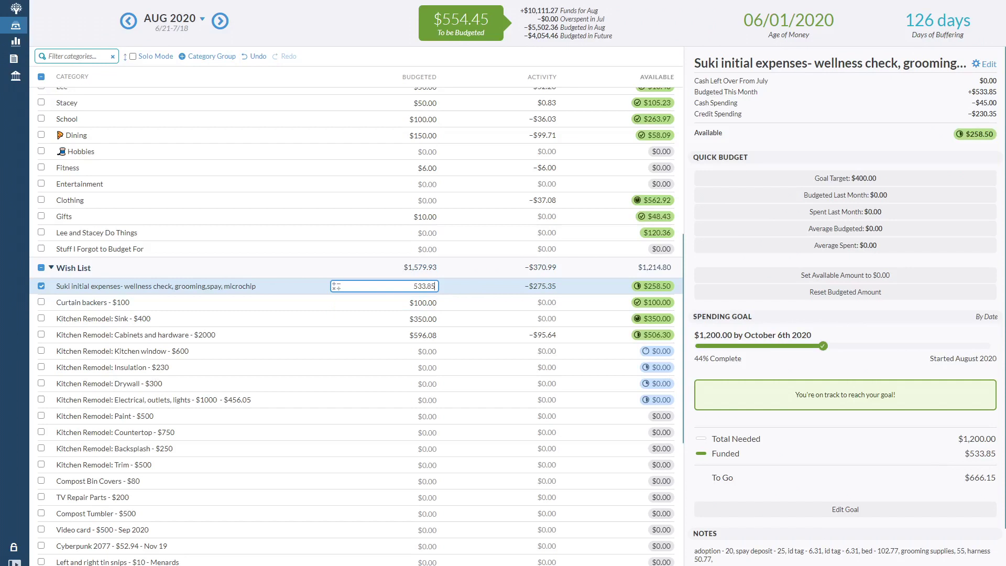
Switch to the October 2020 budget and set the Pet Emergency Fund's budgeted amount to 50
click(203, 21)
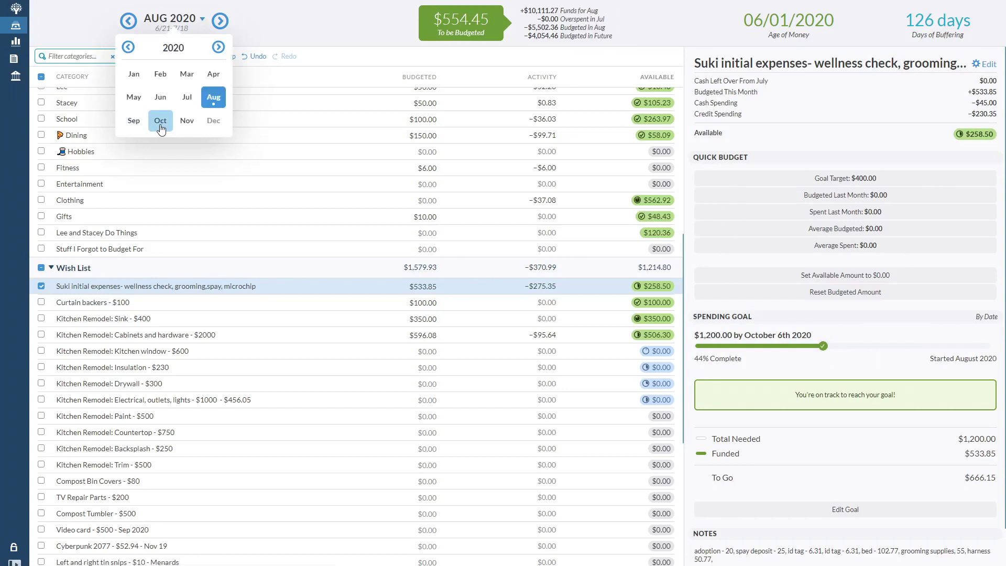
click(160, 121)
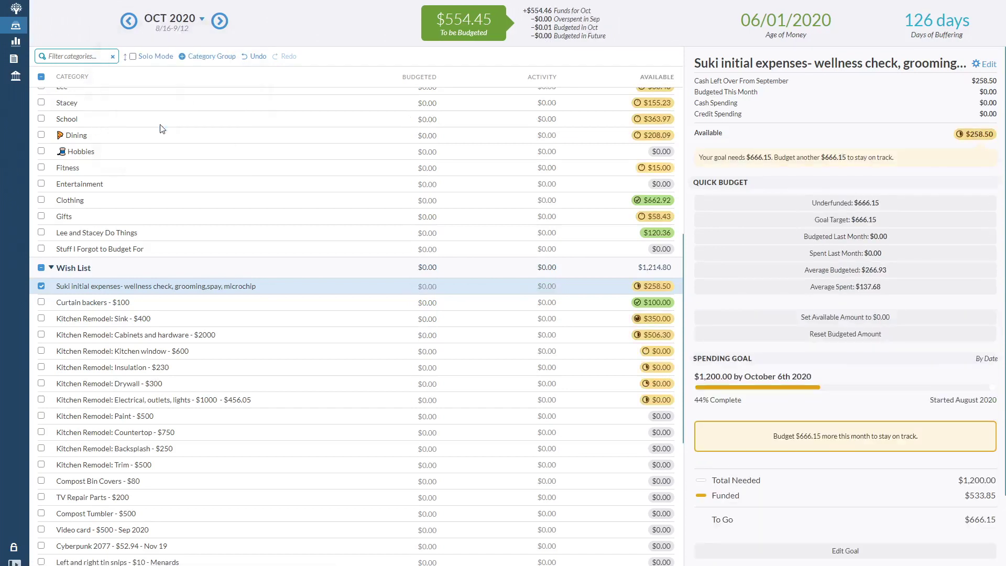
scroll(443, 224, up, 10)
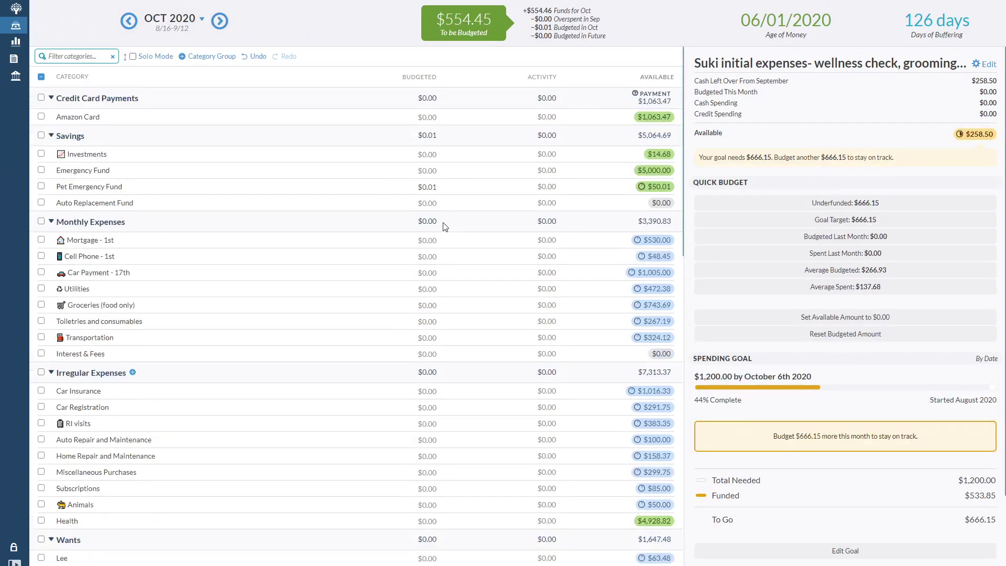
click(420, 190)
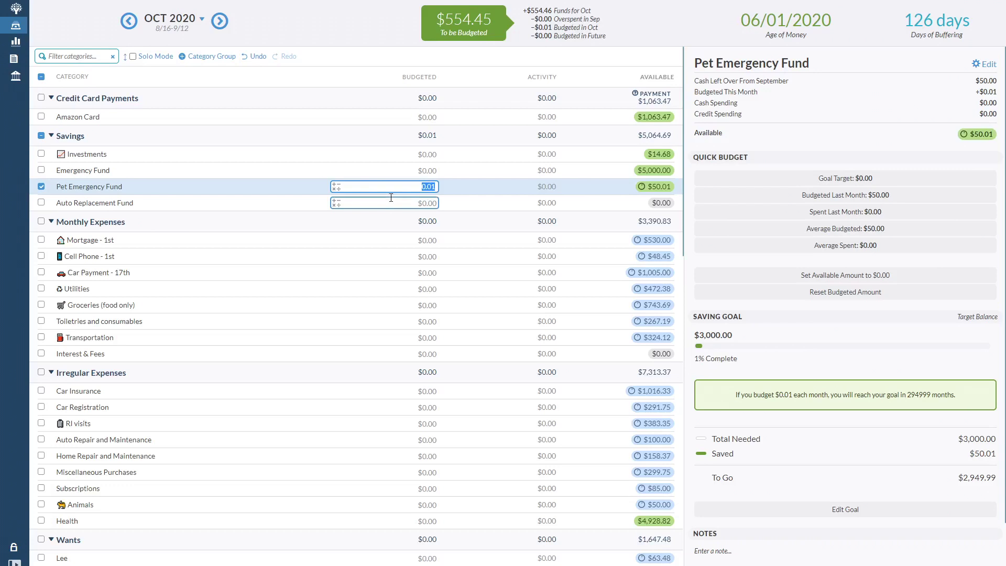
text(50)
key(Return)
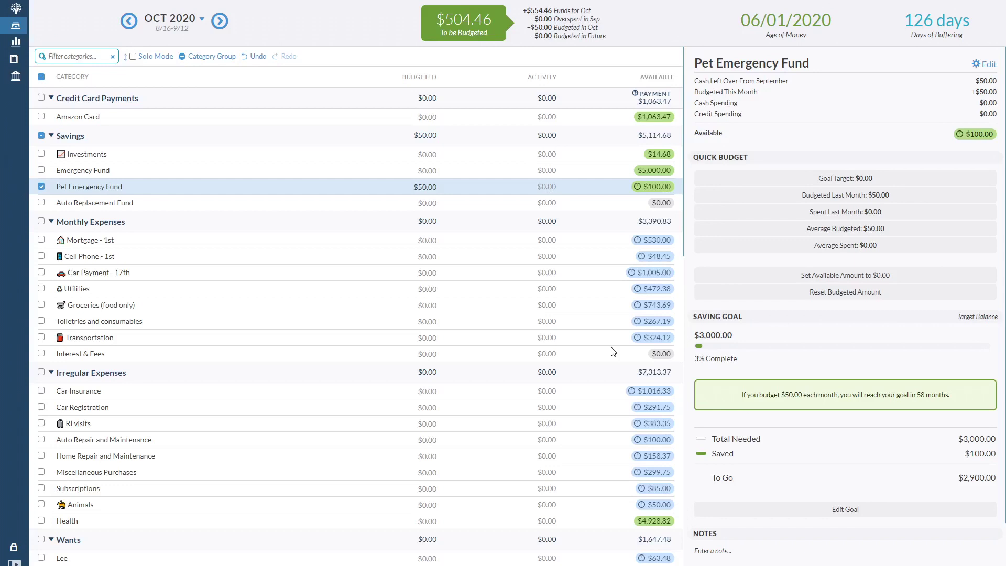
Assign the remaining 504.46 to the Mortgage - 1st category in the October 2020 budget
click(440, 257)
click(418, 252)
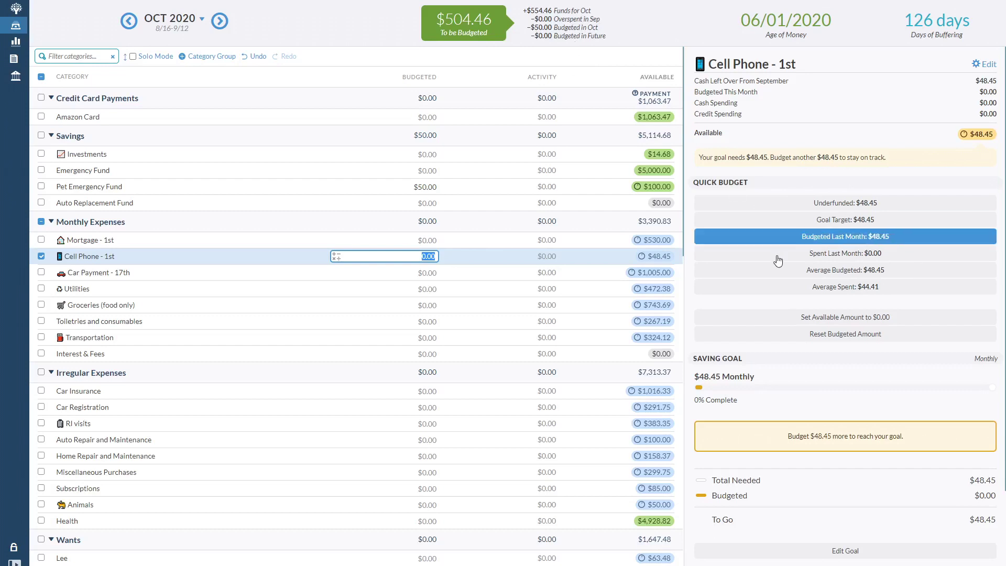
click(396, 242)
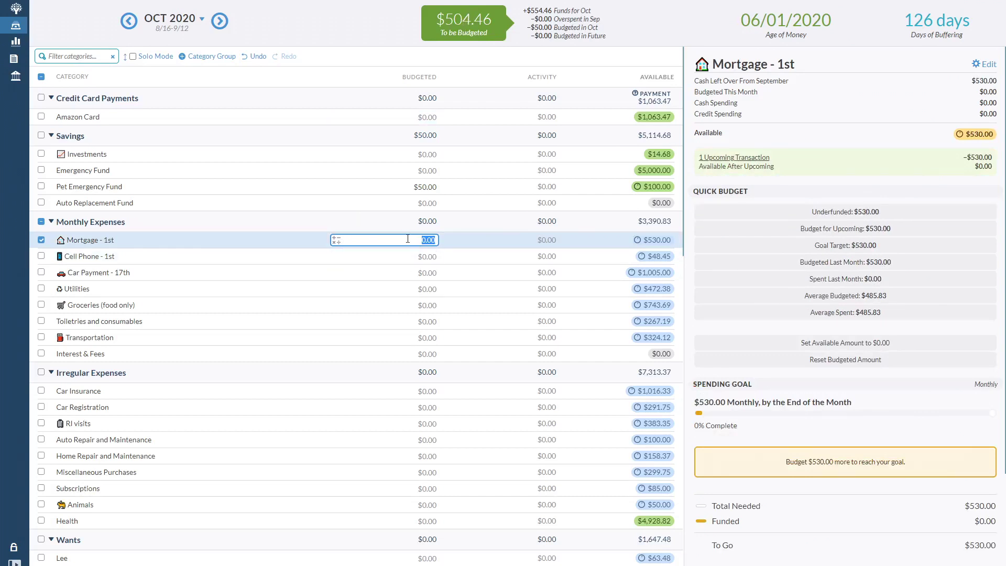
text(504.46)
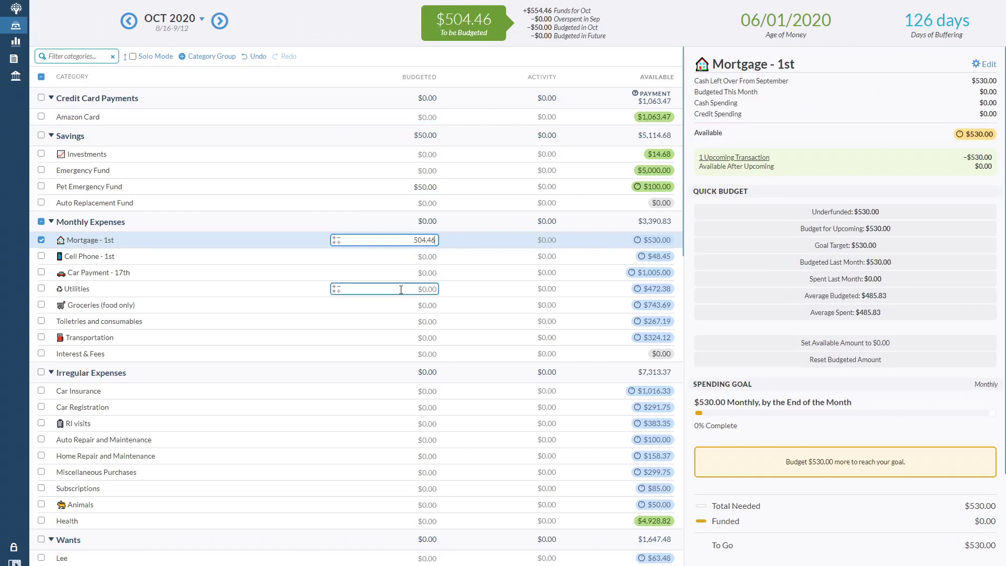
key(Return)
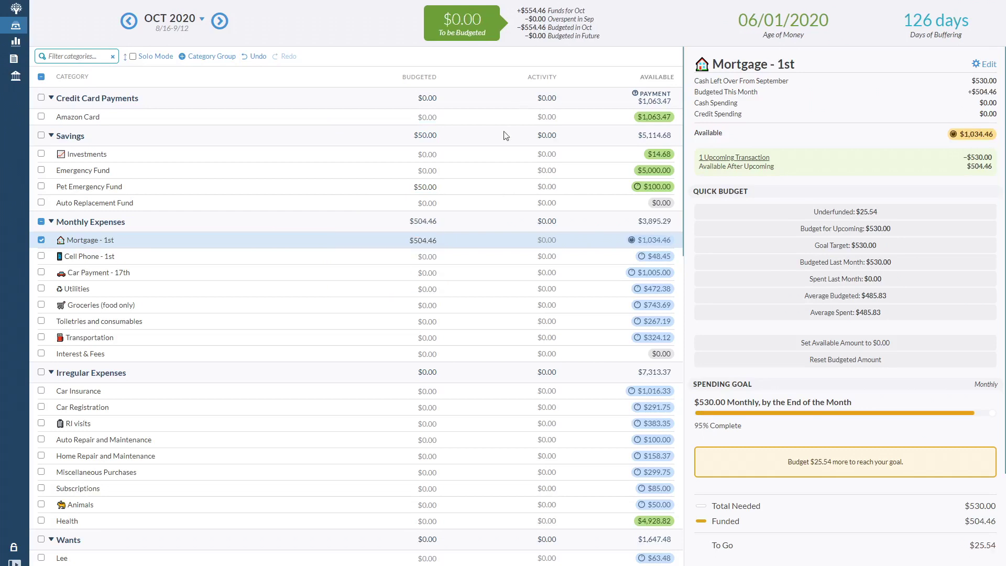